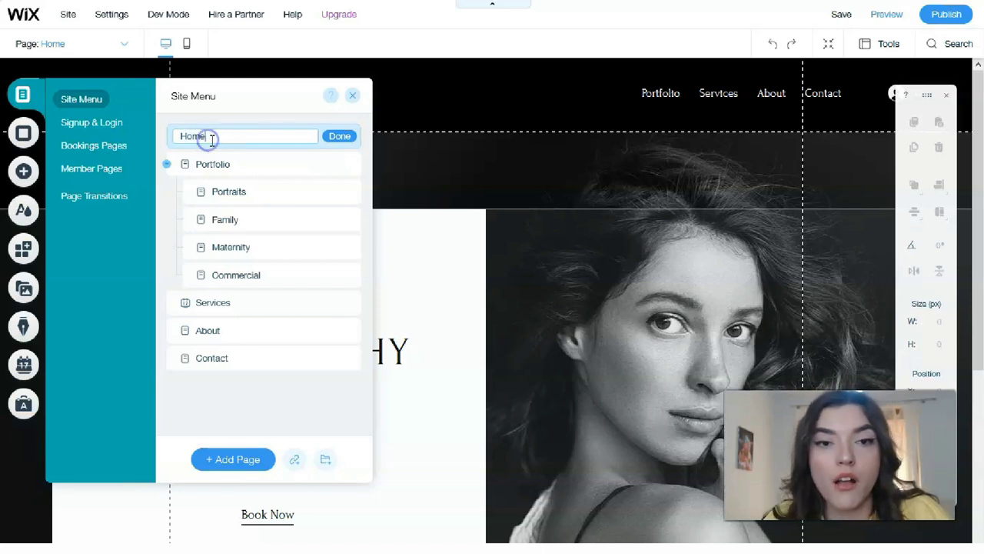
- Rename the Home page to "About" and close the list of site pages
key("BackSpace")
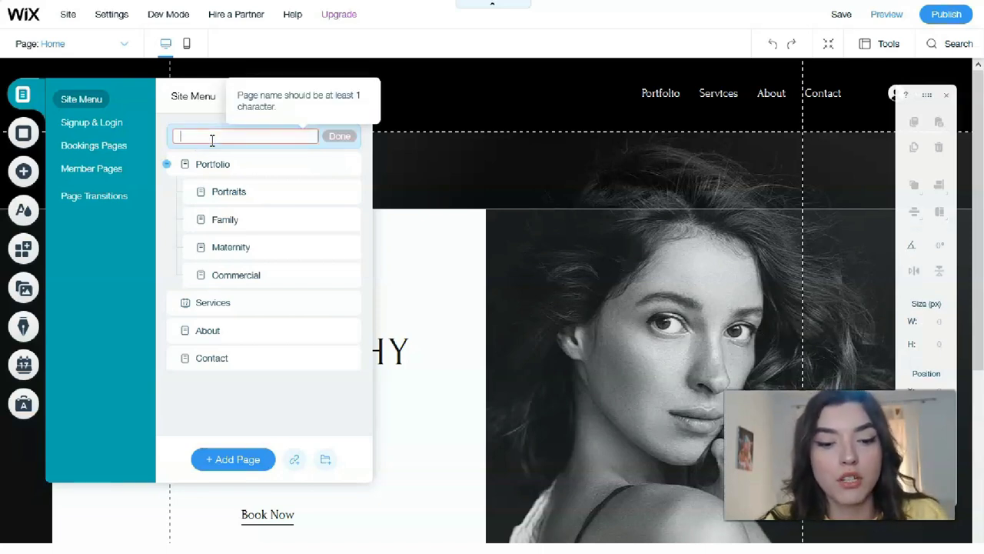
type("About")
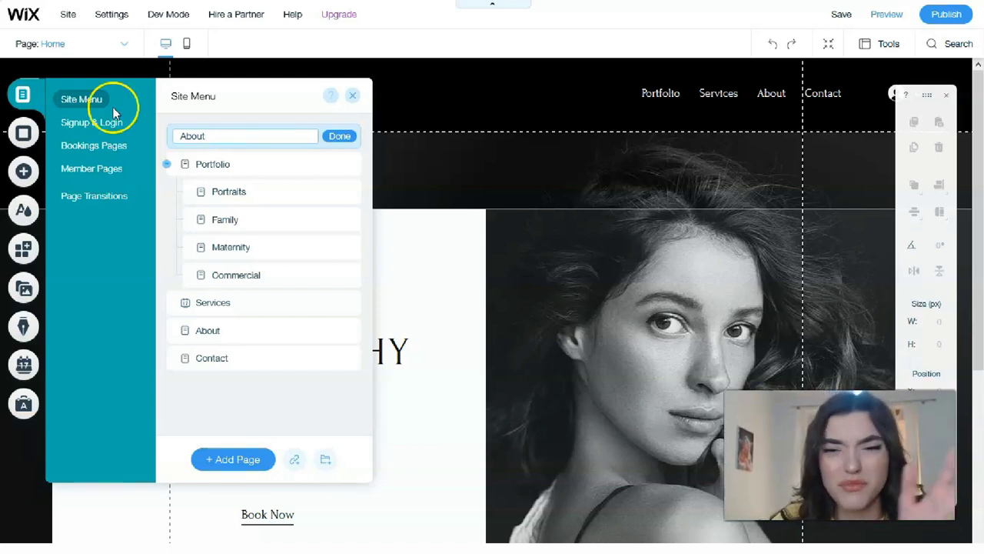
left_click(367, 144)
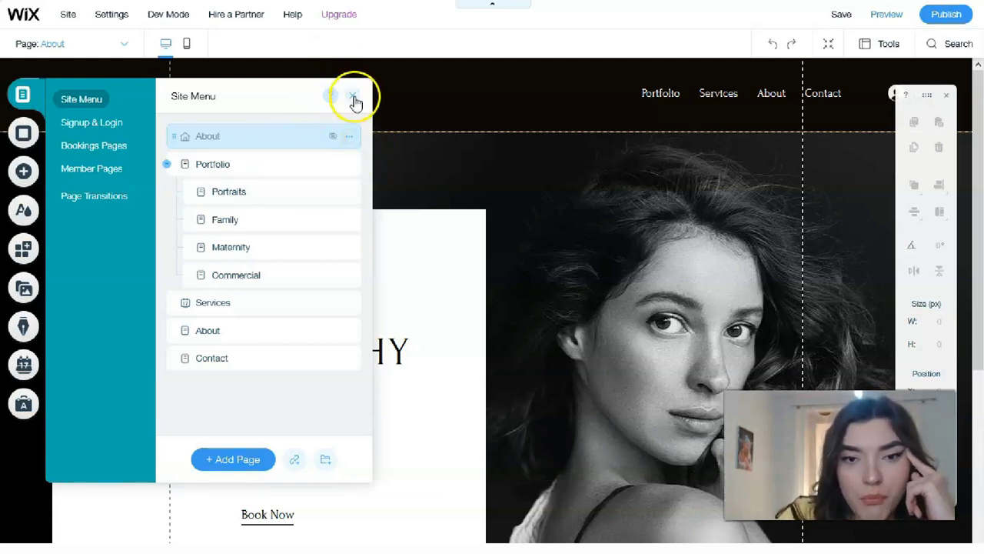
left_click(767, 131)
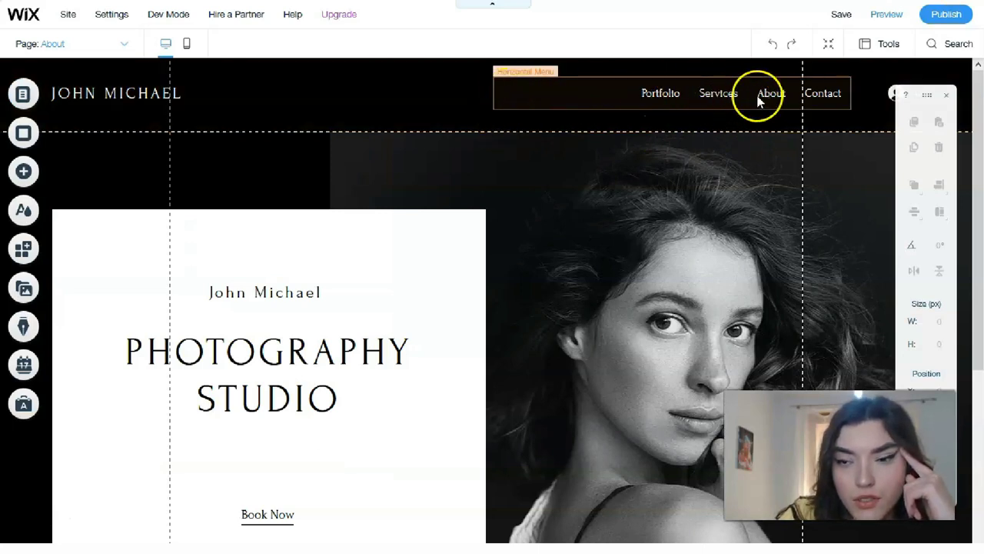
scroll(882, 92, "down", 1)
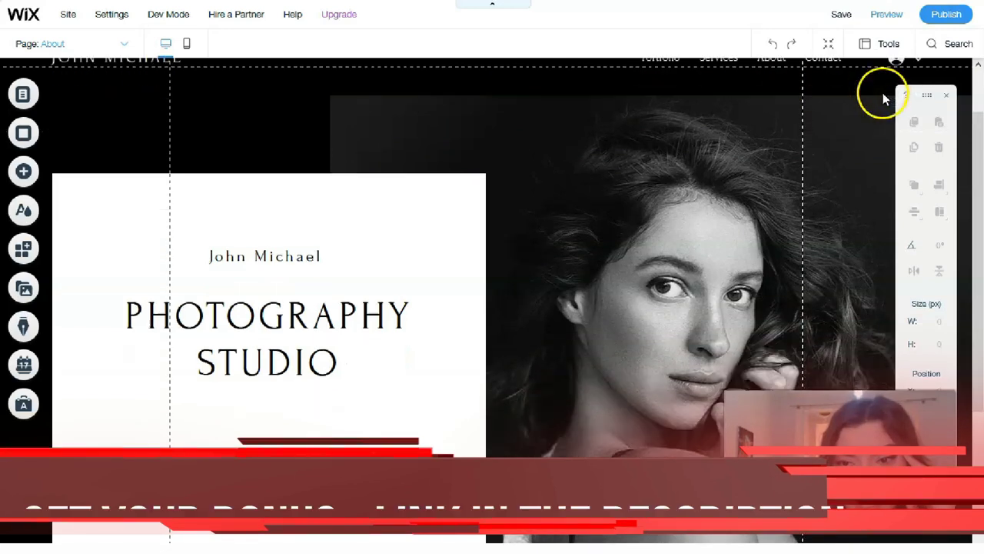
scroll(625, 100, "up", 1)
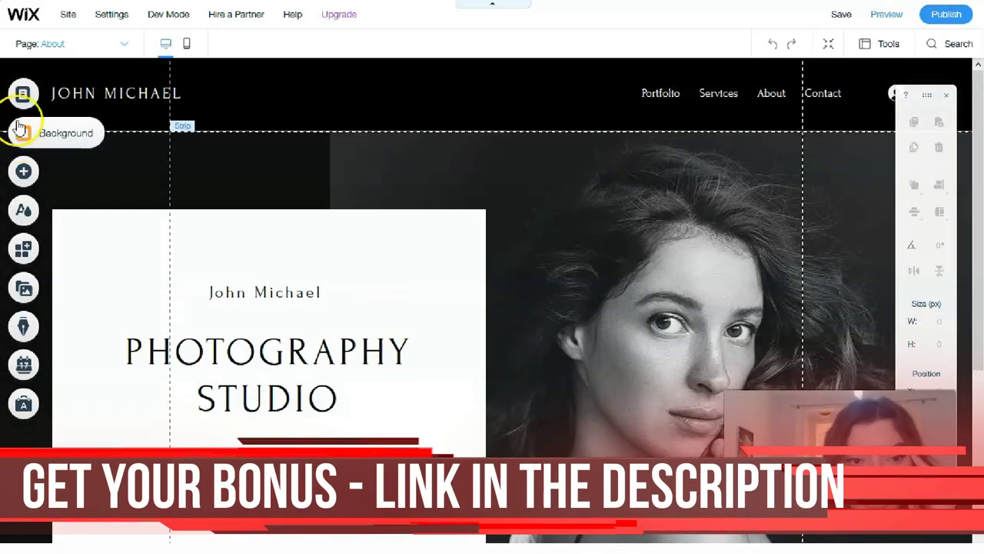
- Rename the Portfolio page to "My works" and close the list of site pages
left_click(24, 94)
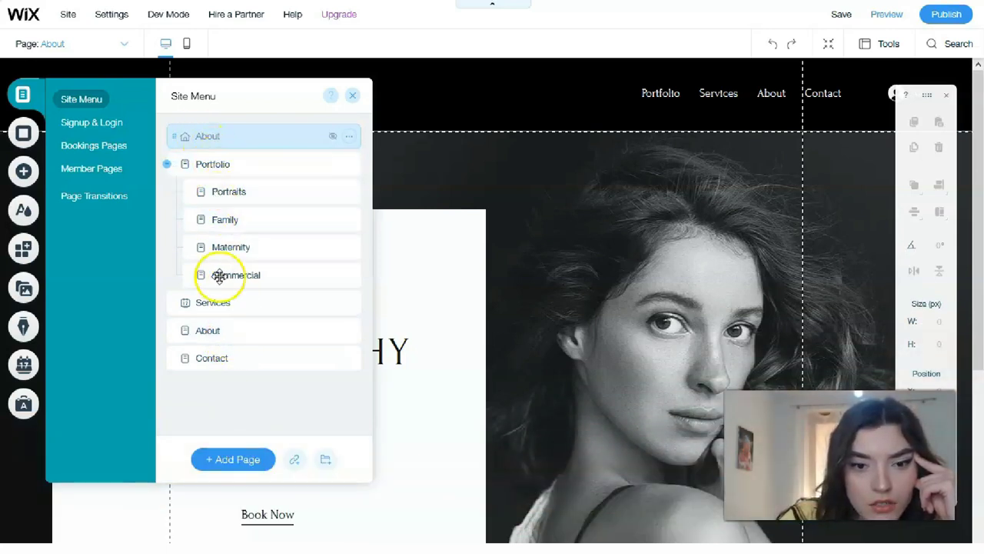
double_click(223, 165)
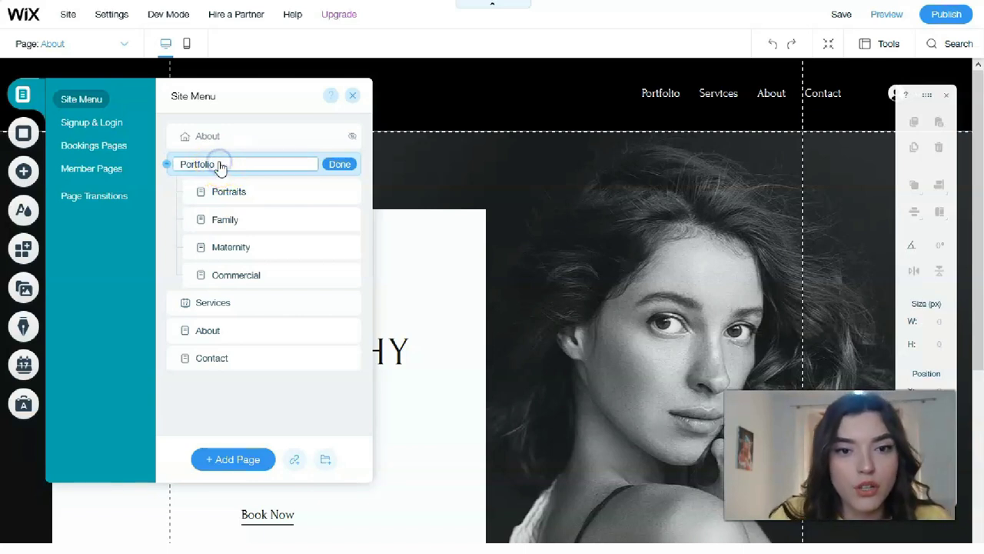
left_click(220, 163)
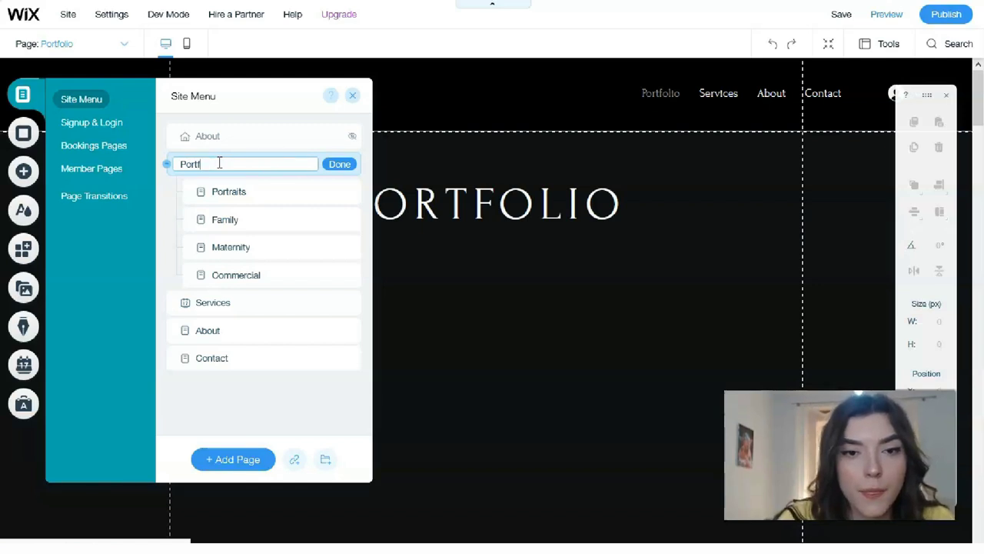
key("BackSpace")
key("BackSpace")
key("BackSpace")
key("BackSpace")
type("My works")
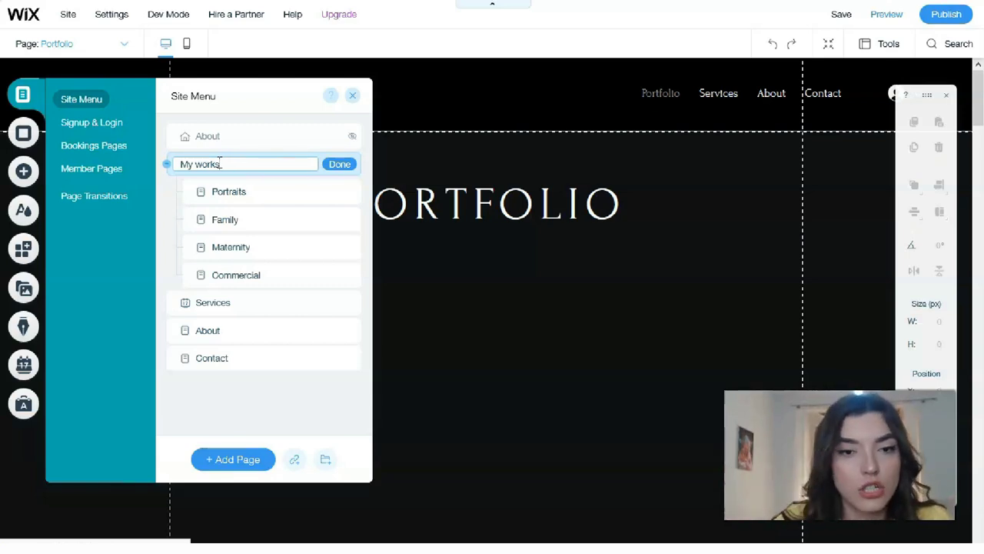
key("Return")
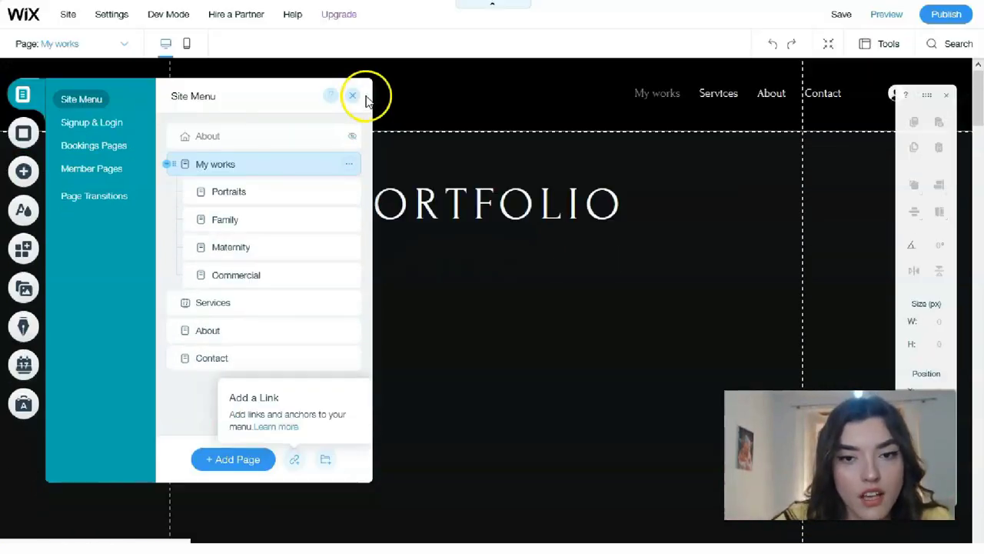
left_click(651, 93)
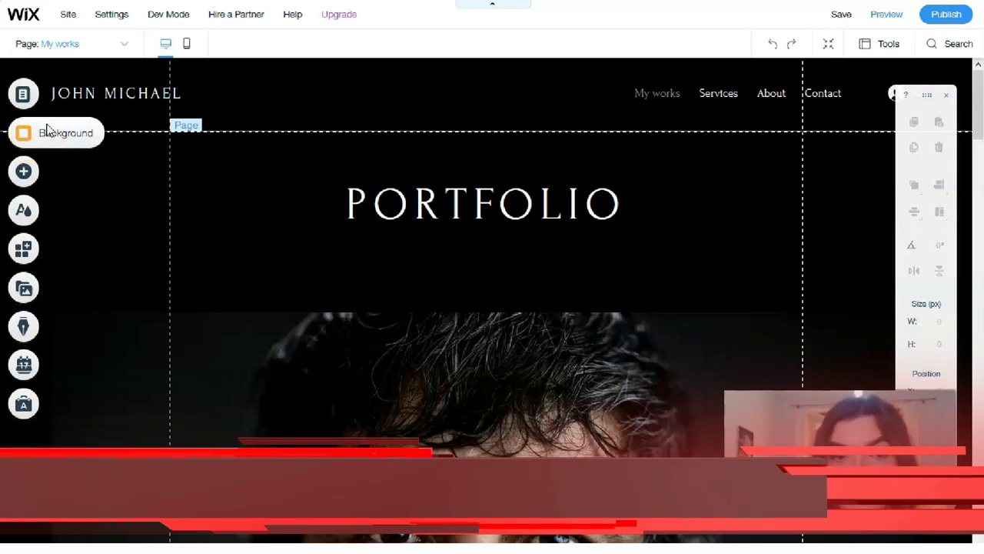
- Set the My works page background to the Nature Shadows video from the Media from Wix collection
left_click(47, 131)
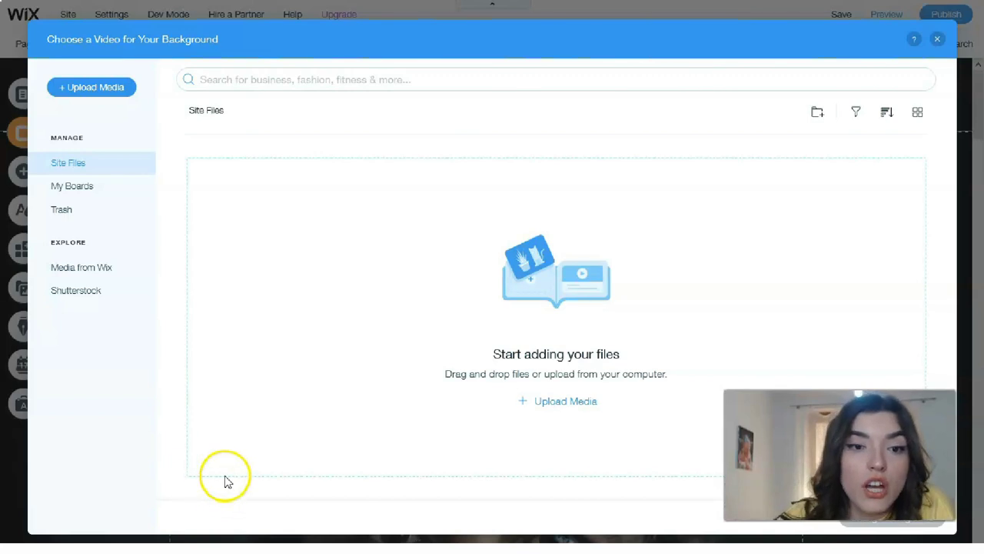
left_click(103, 268)
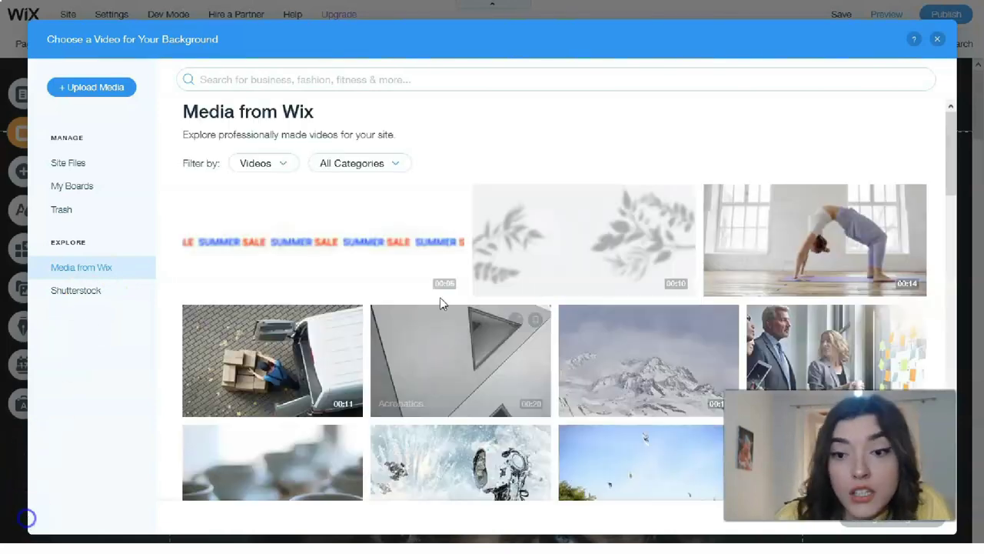
scroll(713, 286, "down", 6)
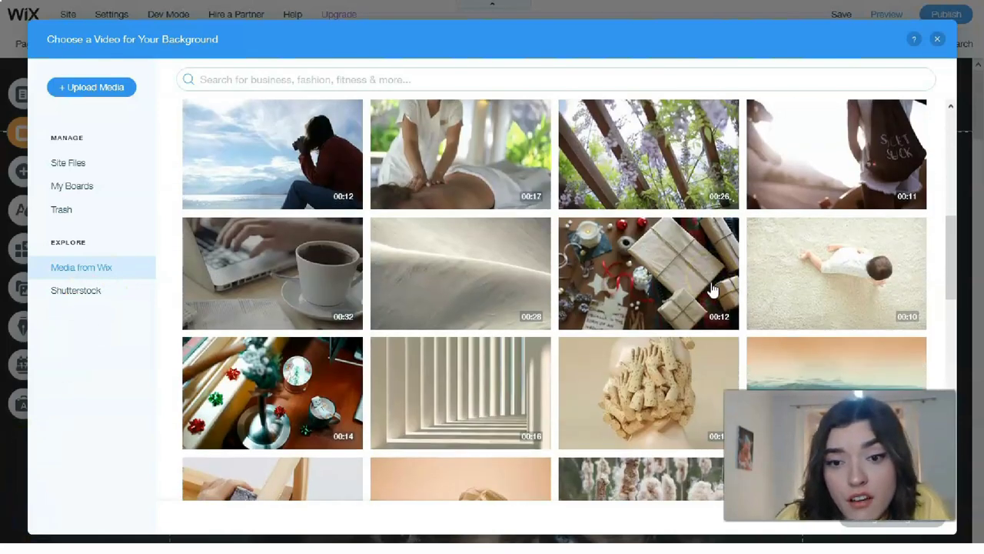
scroll(713, 286, "down", 4)
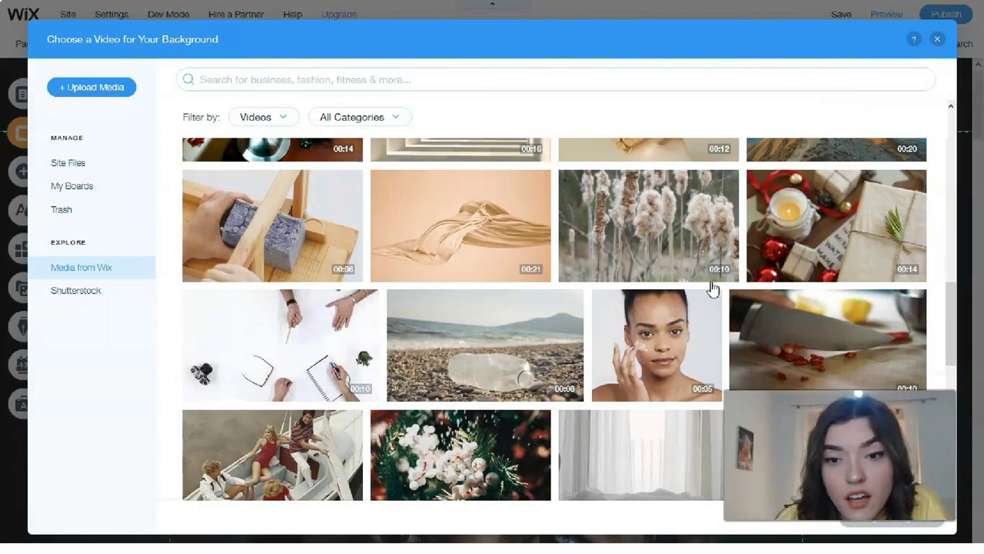
scroll(713, 286, "down", 2)
scroll(713, 288, "down", 5)
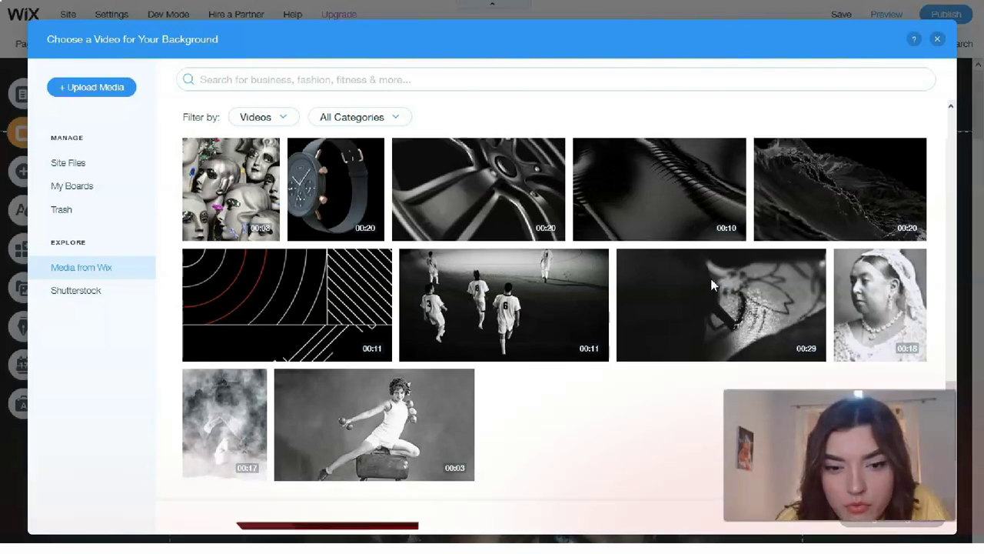
scroll(713, 286, "down", 3)
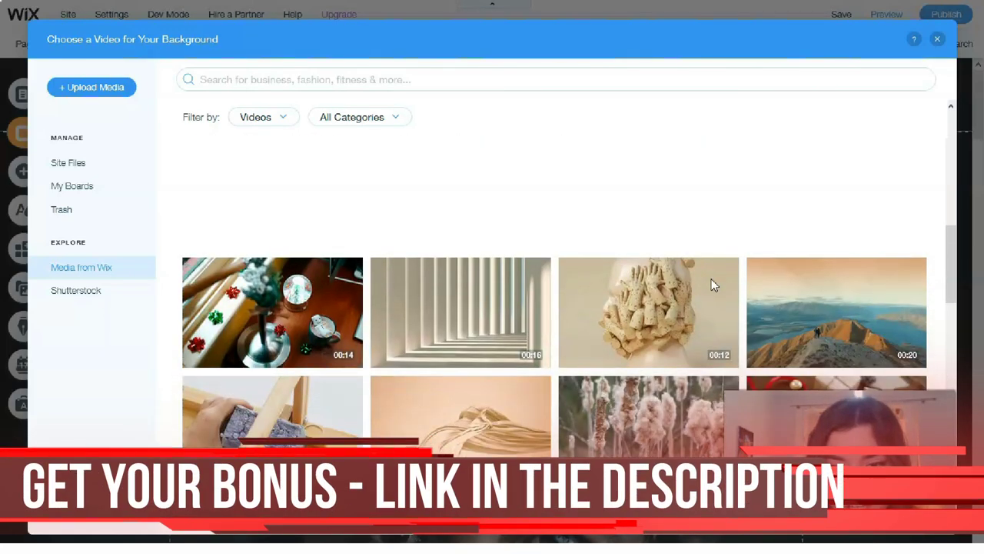
scroll(702, 311, "up", 3)
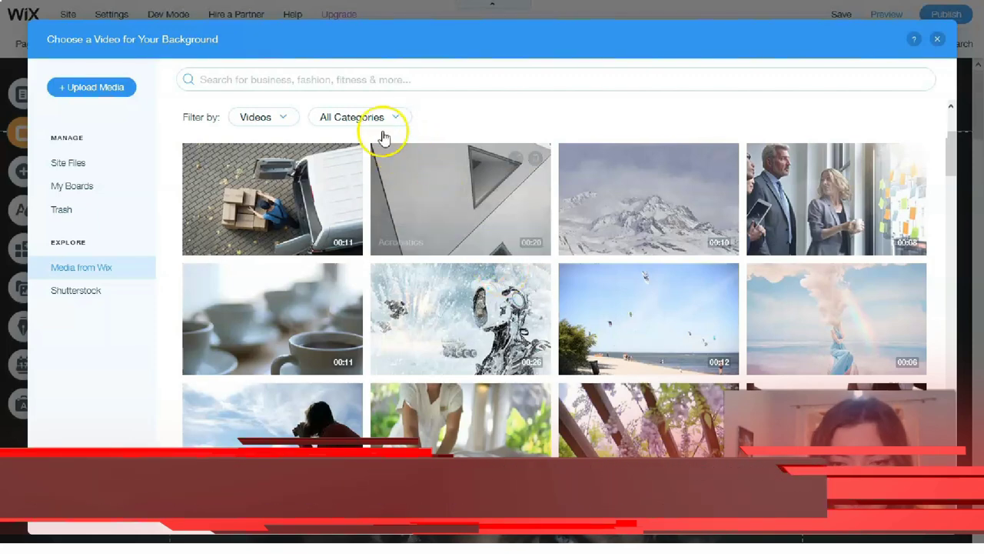
scroll(576, 303, "up", 2)
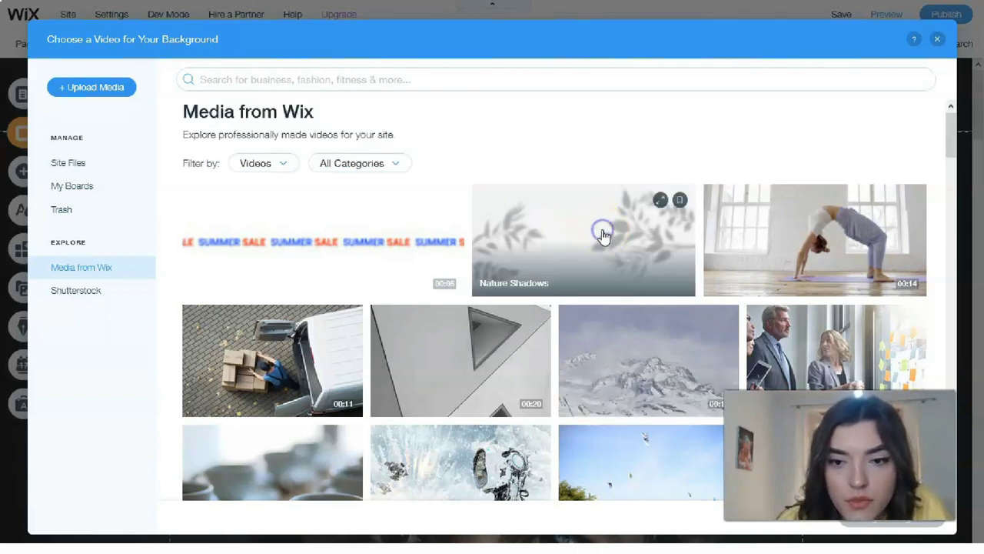
left_click(598, 233)
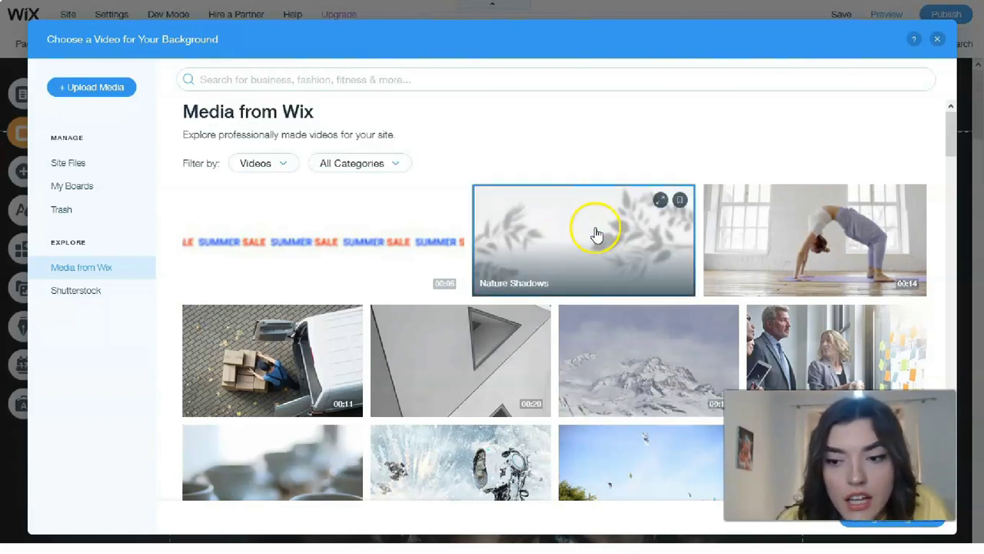
left_click(891, 532)
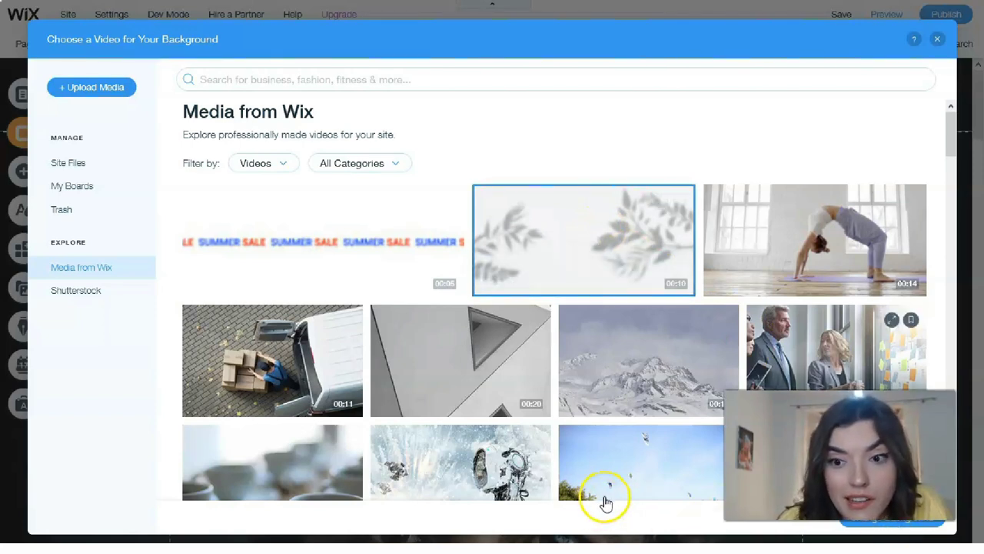
left_click(785, 530)
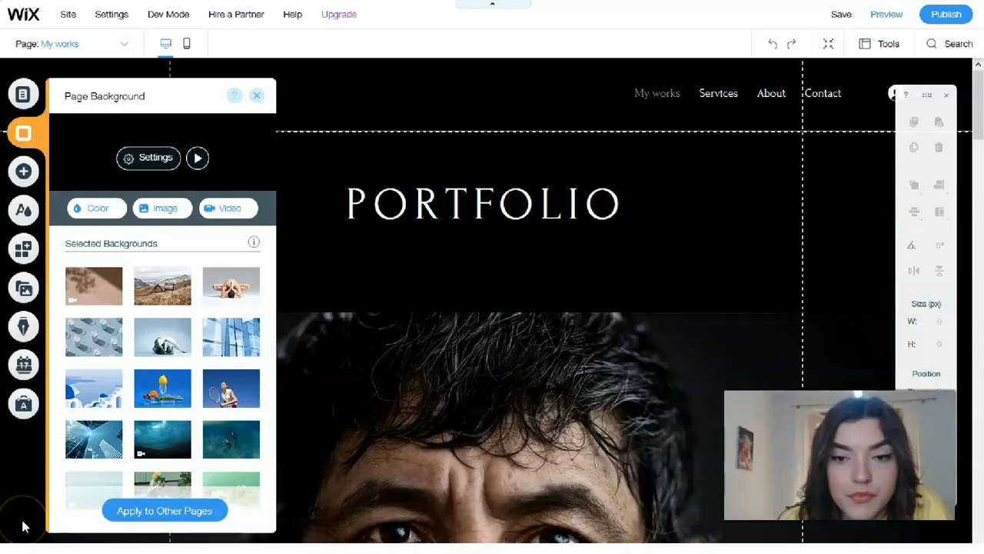
left_click(23, 526)
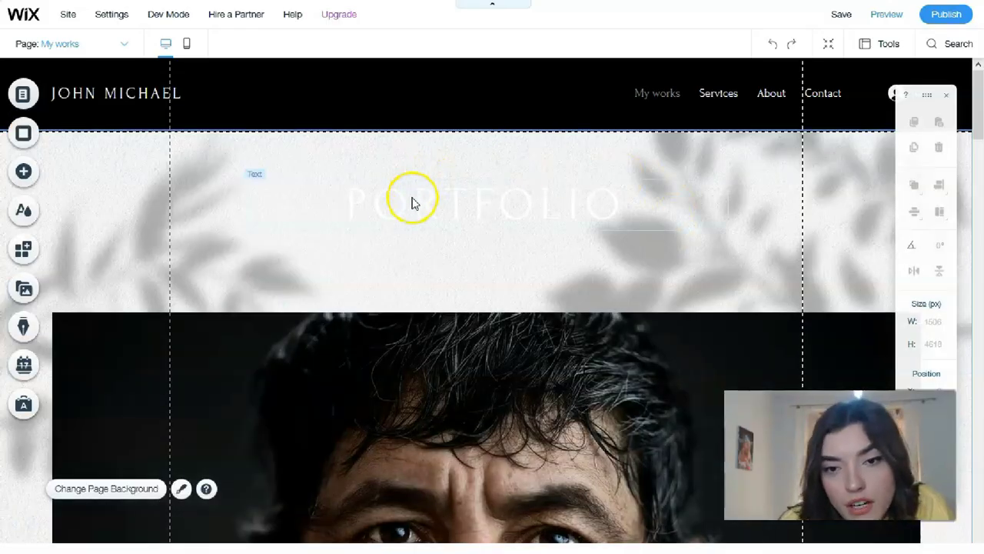
- Change the text colour of the PORTFOLIO heading to the darkest blue of the site colors
scroll(259, 334, "down", 4)
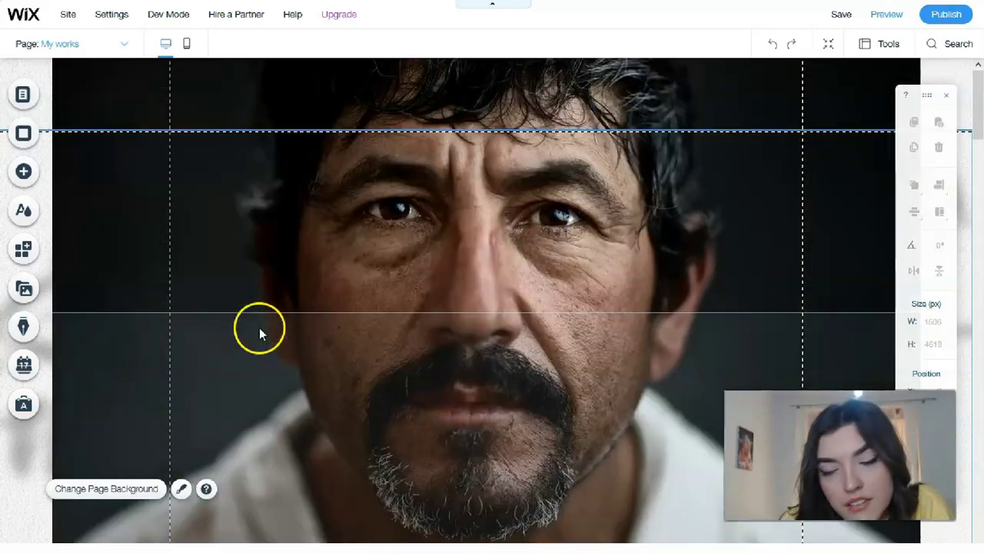
scroll(717, 202, "up", 4)
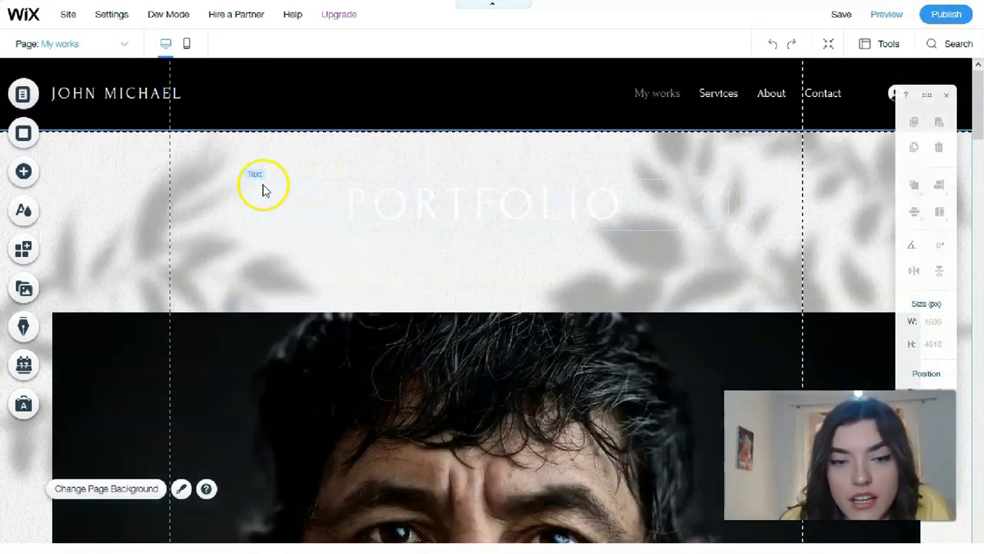
left_click(589, 210)
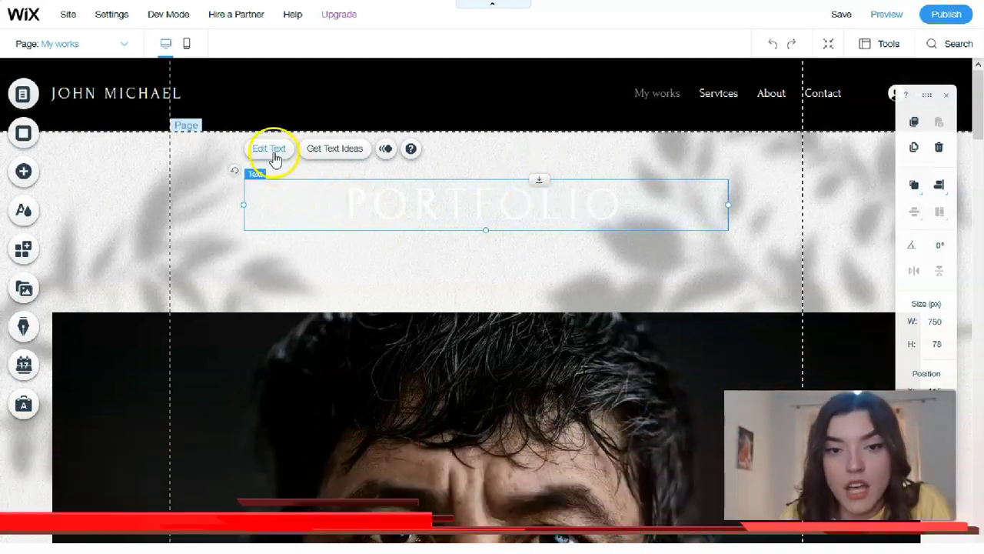
left_click(277, 156)
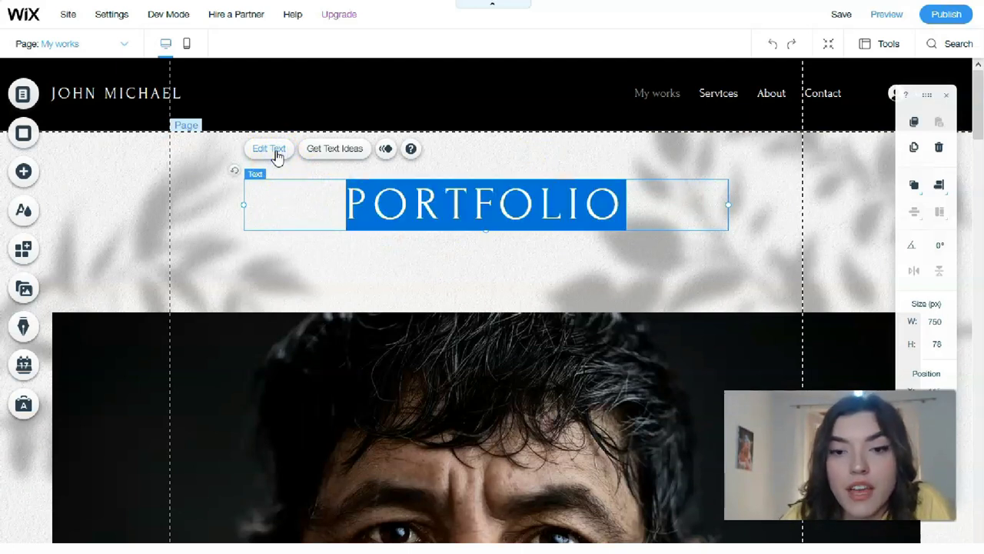
left_click(291, 156)
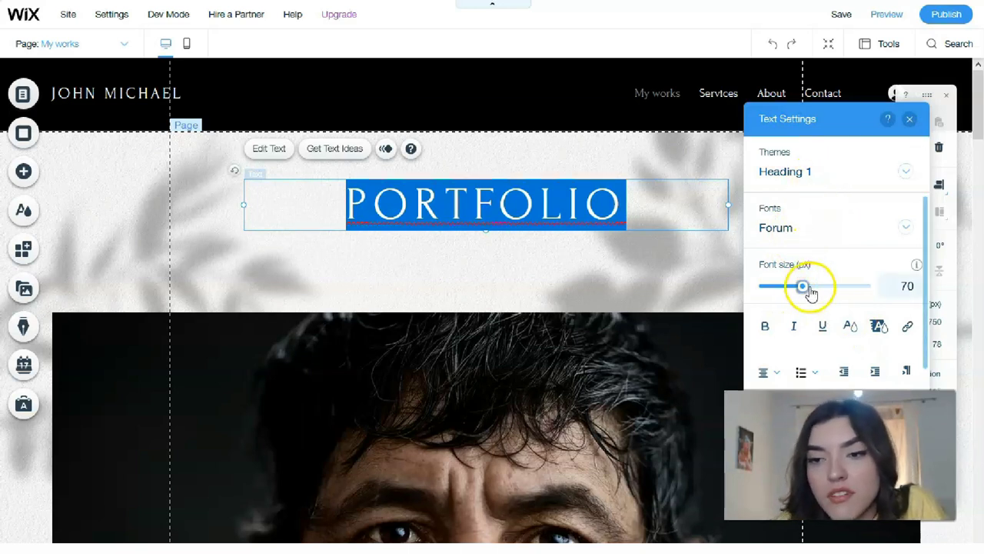
left_click(852, 329)
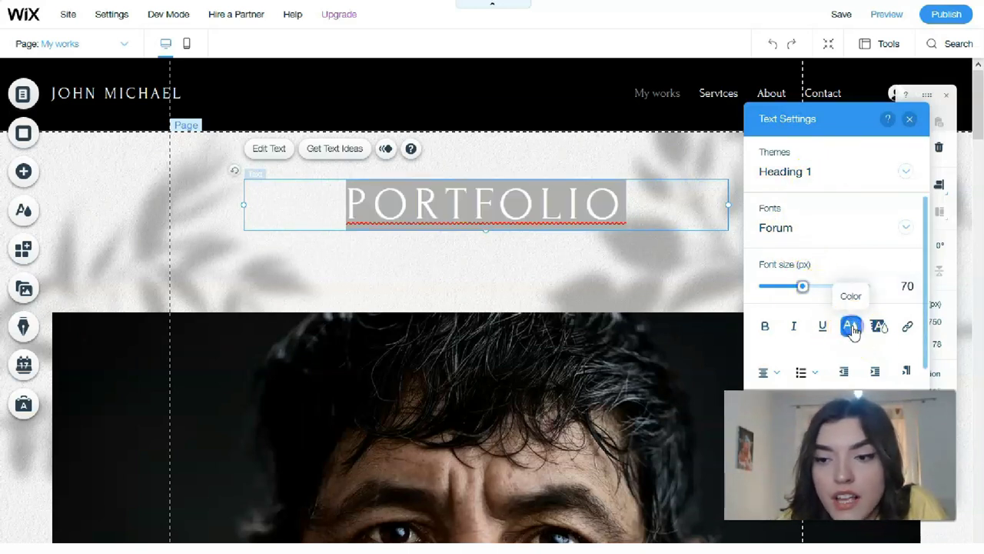
left_click(855, 330)
left_click(752, 219)
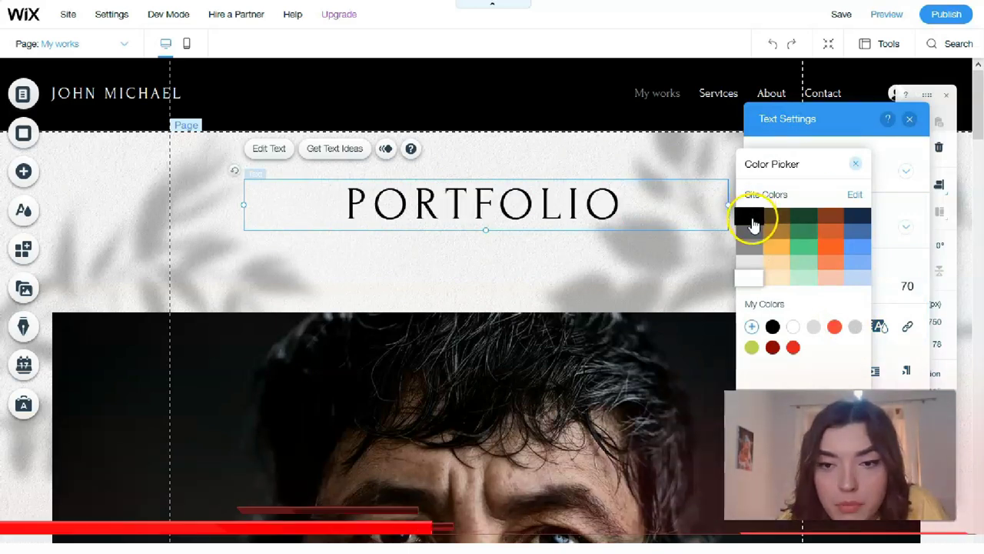
left_click(857, 219)
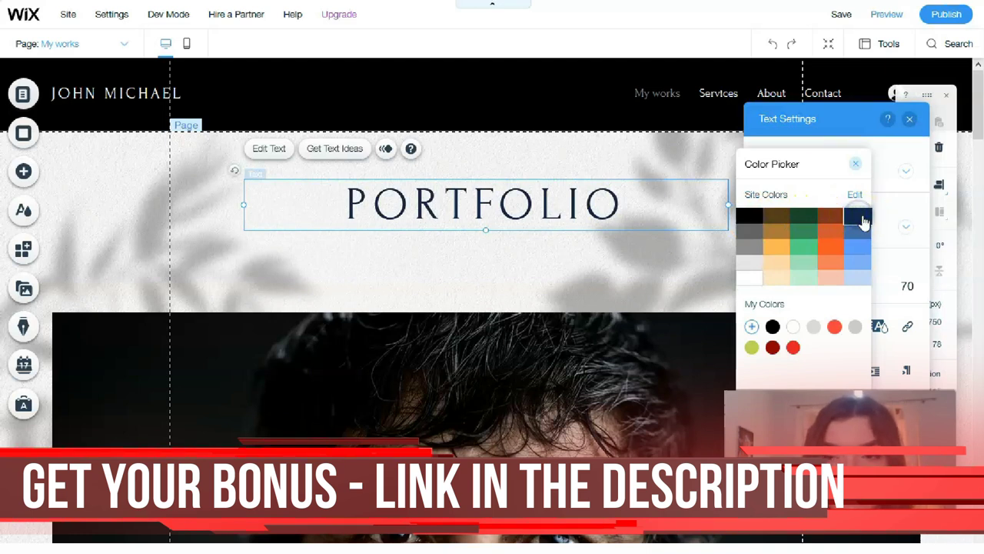
left_click(654, 269)
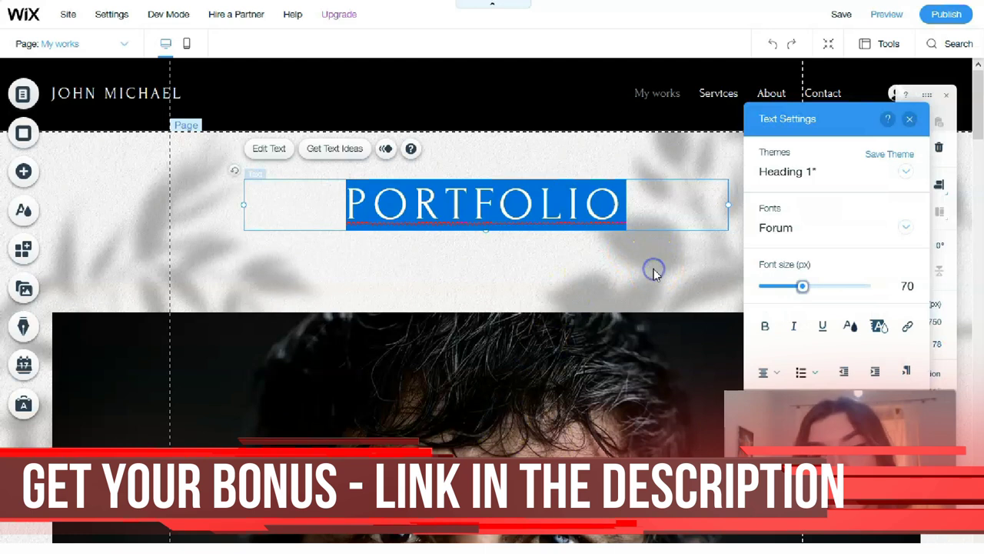
left_click(655, 274)
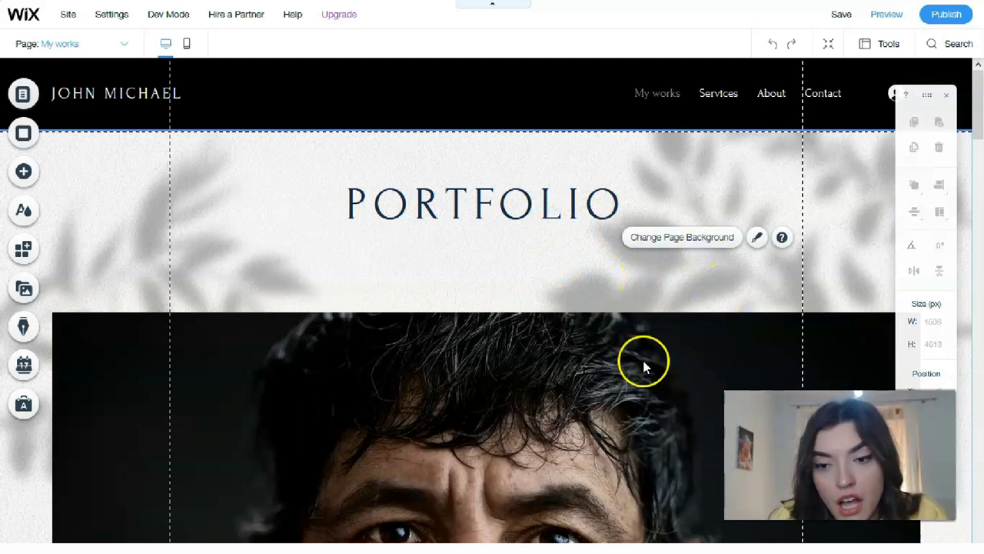
left_click(717, 358)
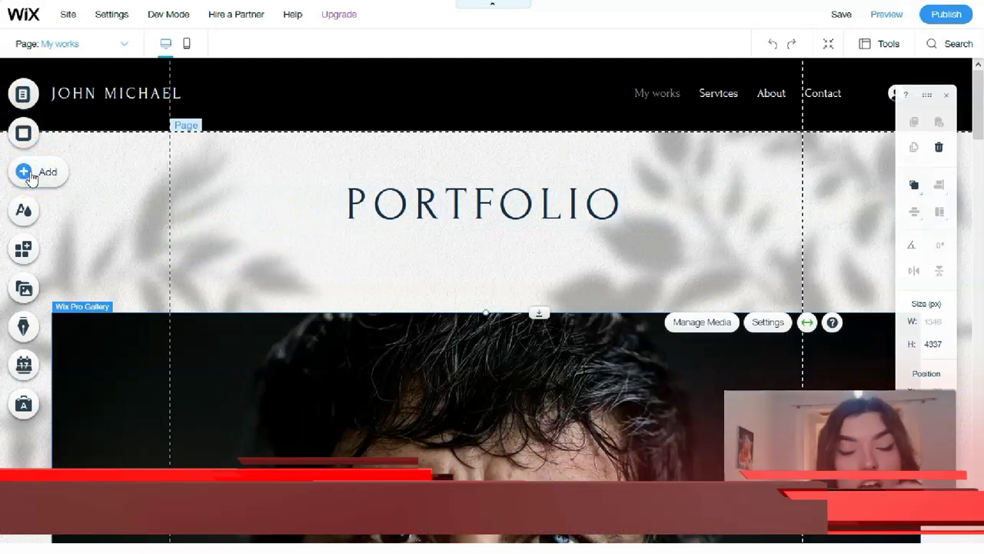
- Browse the elements that can be added to the page, including the Lists & Grids, Embed, Video & Music and Interactive categories
left_click(24, 172)
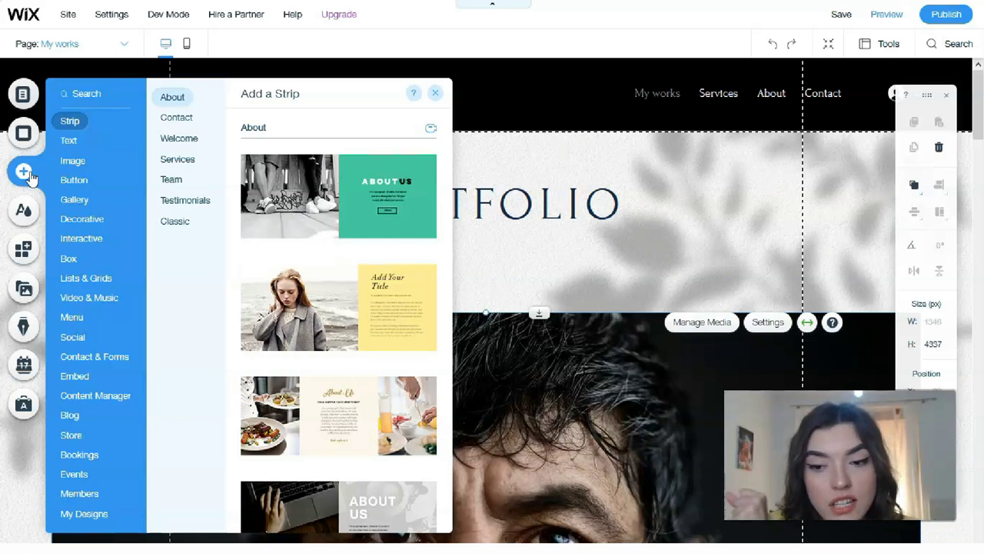
left_click(73, 140)
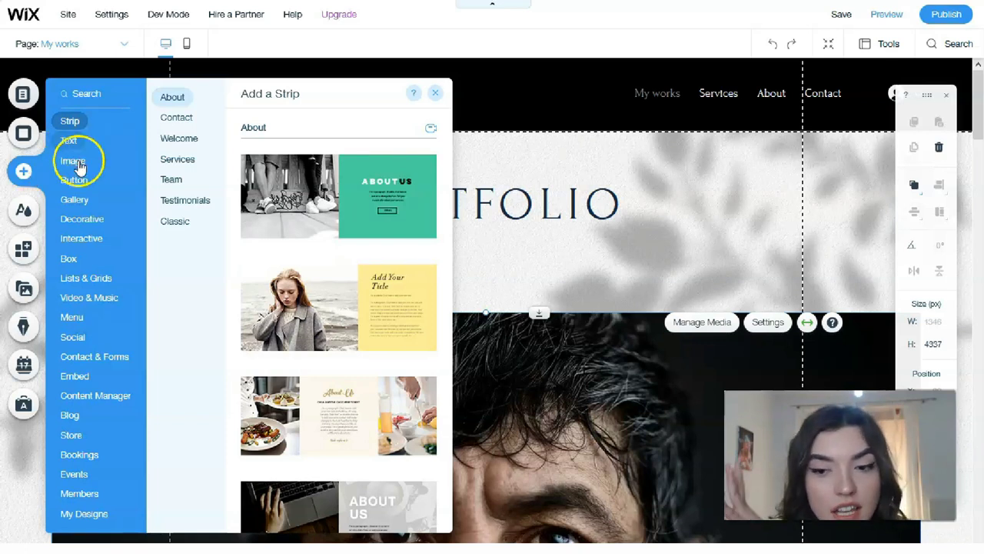
left_click(86, 278)
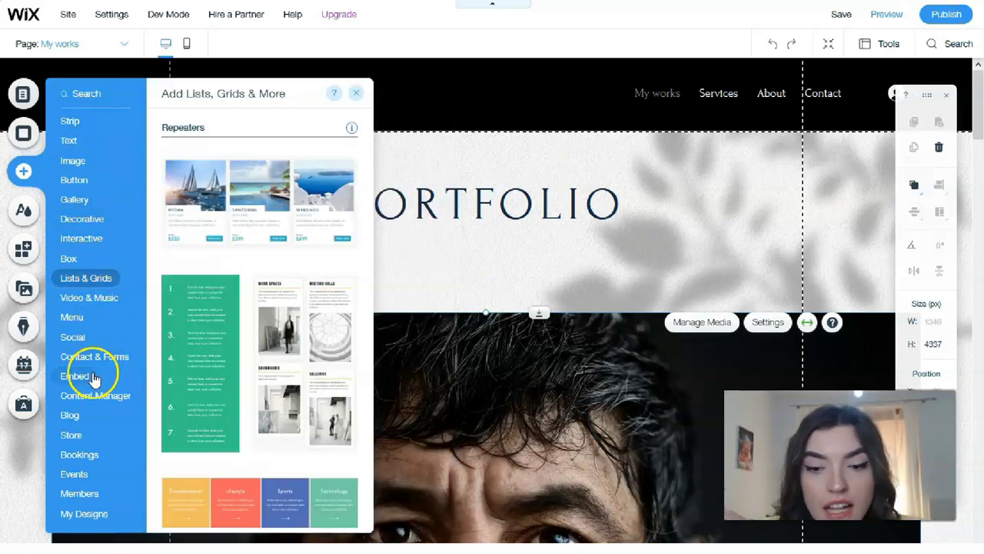
left_click(90, 372)
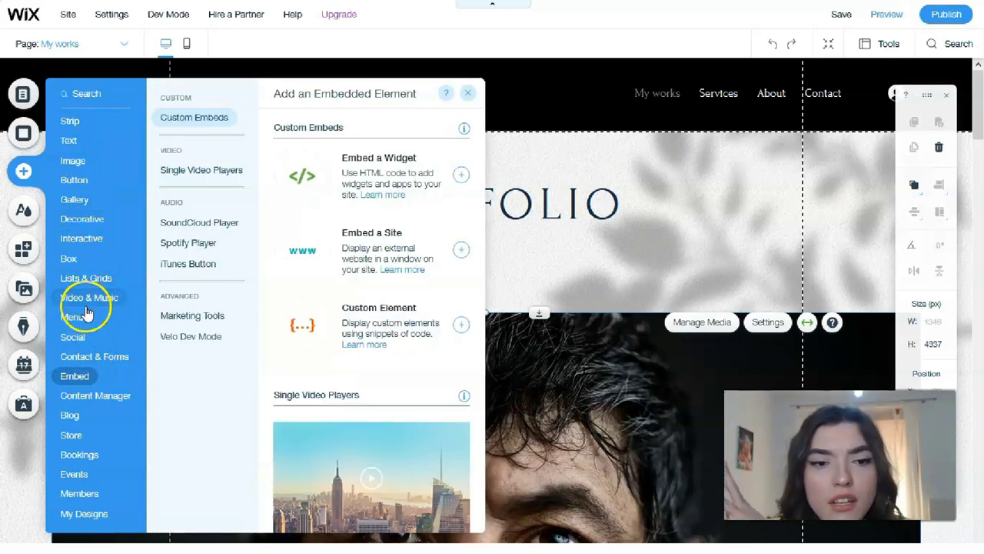
left_click(88, 300)
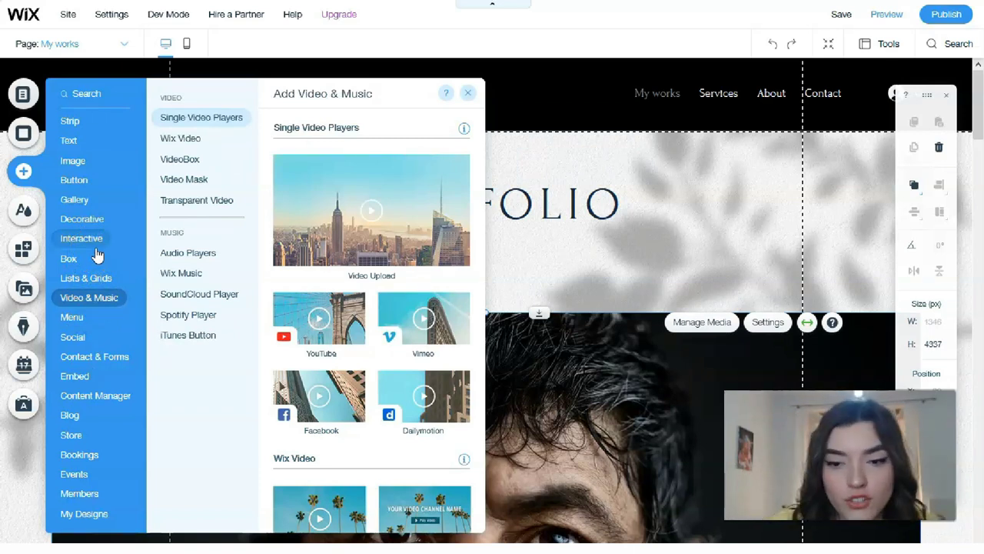
left_click(91, 239)
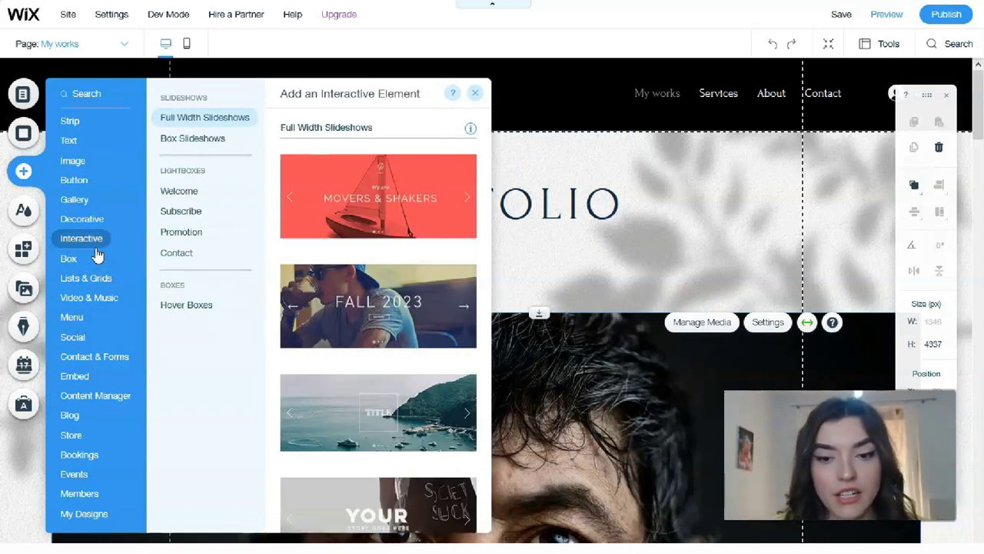